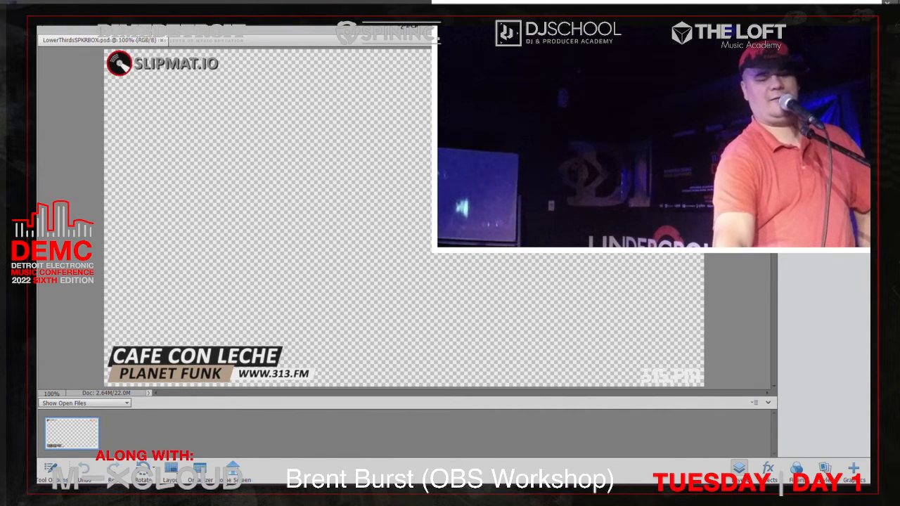
# - Switch to OBS Studio and preview the scene that contains the Guest5 overlay and LaptopCam sources
pyautogui.click(450, 495)
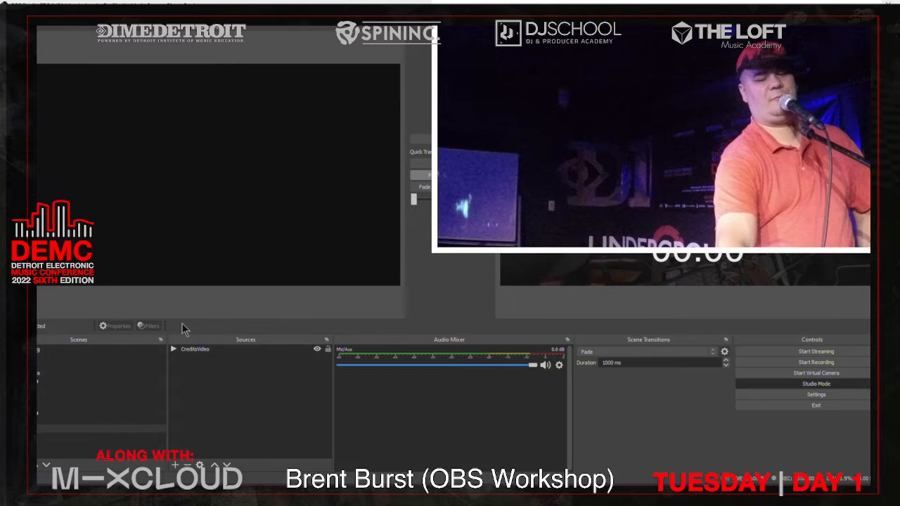
pyautogui.click(88, 380)
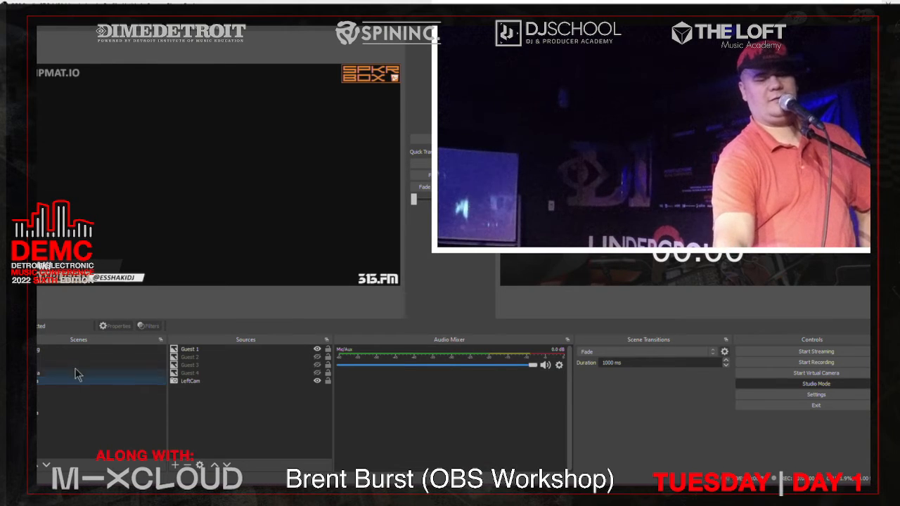
pyautogui.click(73, 367)
pyautogui.click(70, 374)
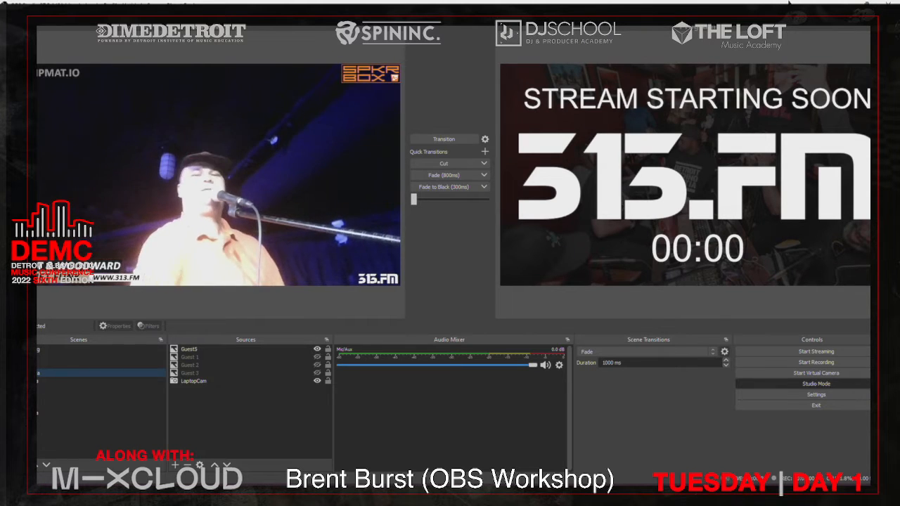
# - Switch to Photoshop Elements, paste the OBS screenshot into LowerThirdsSPKRBOX.psd and select its preview area with the Rectangular Marquee
pyautogui.click(847, 3)
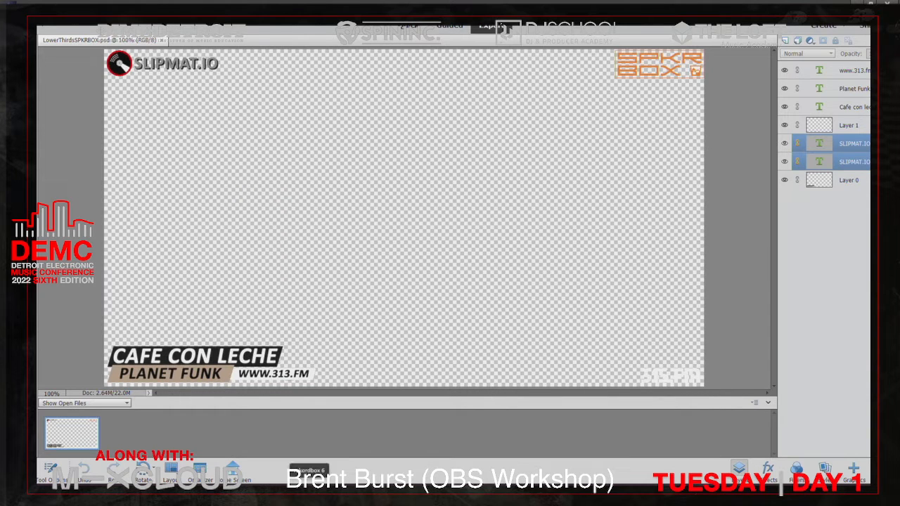
pyautogui.hotkey('ctrl', 'v')
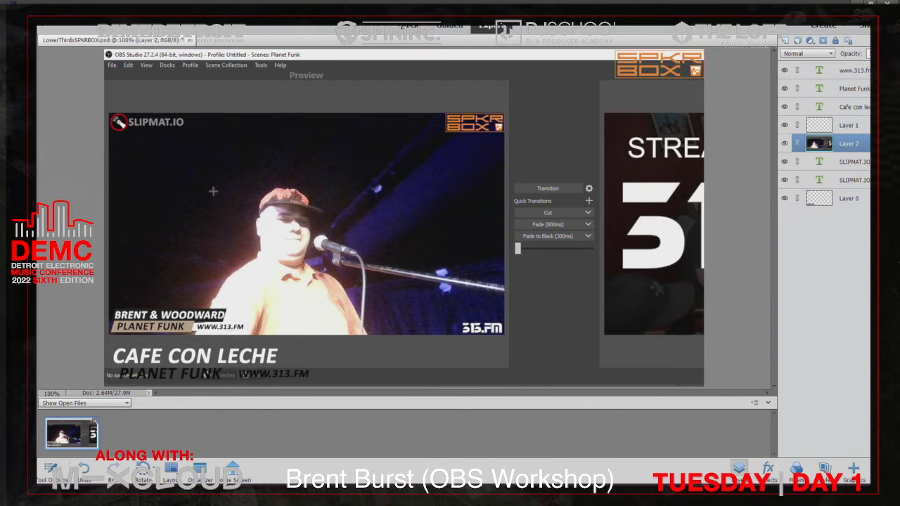
pyautogui.press('m')
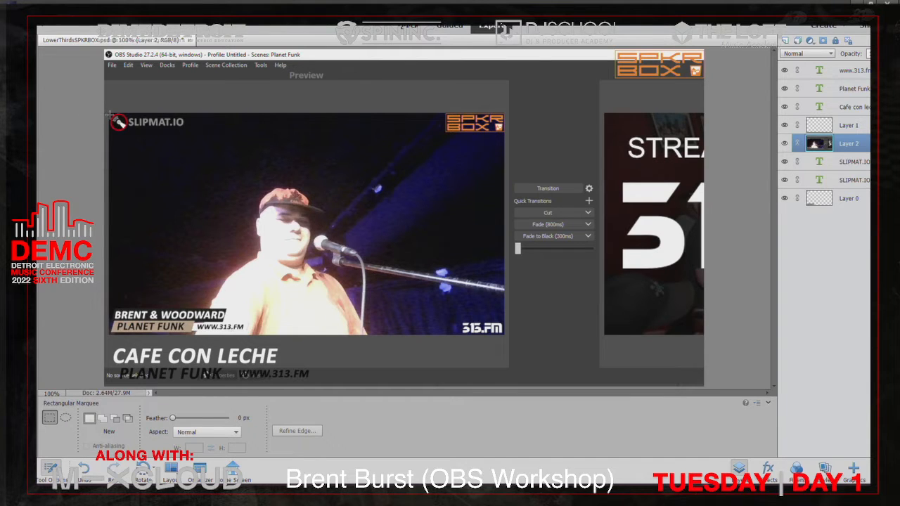
pyautogui.moveTo(110, 114); pyautogui.dragTo(505, 335)
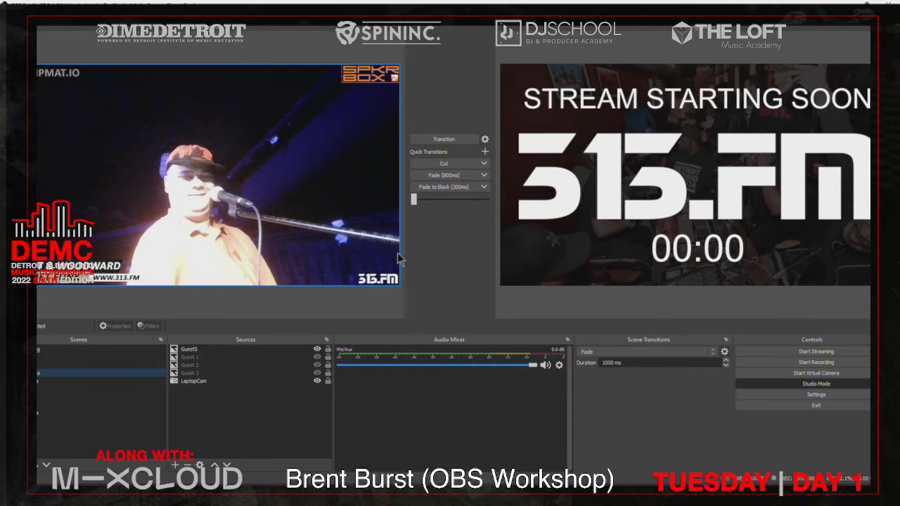
# - In OBS Studio, hide the Guest5 overlay and turn off Studio Mode, keeping the LaptopCam scene selected
pyautogui.click(317, 349)
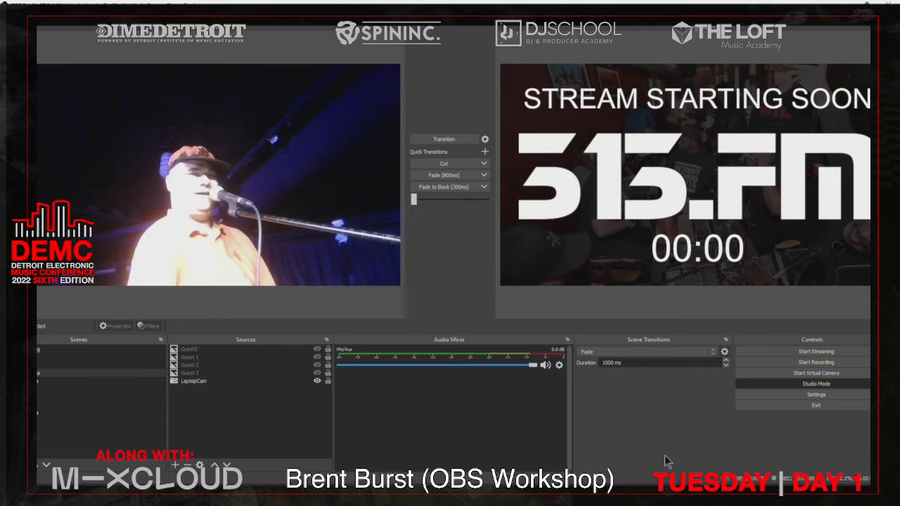
pyautogui.click(823, 384)
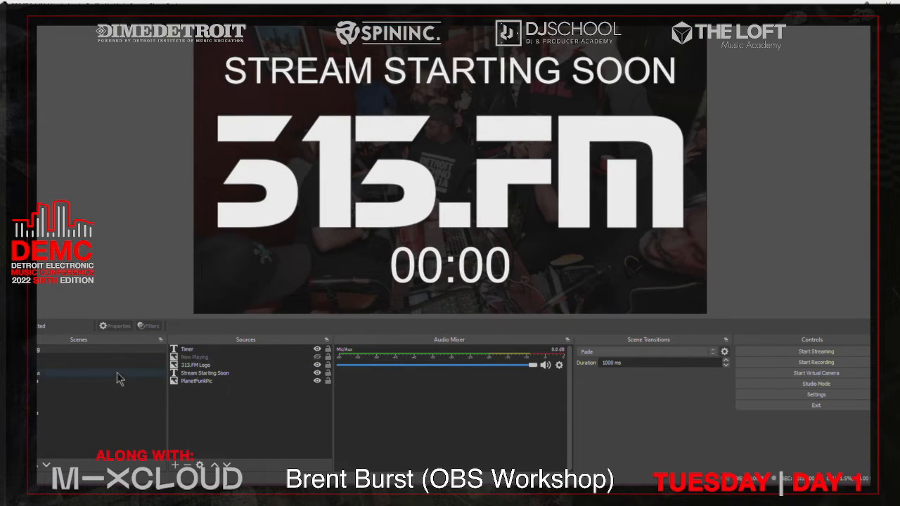
pyautogui.click(91, 377)
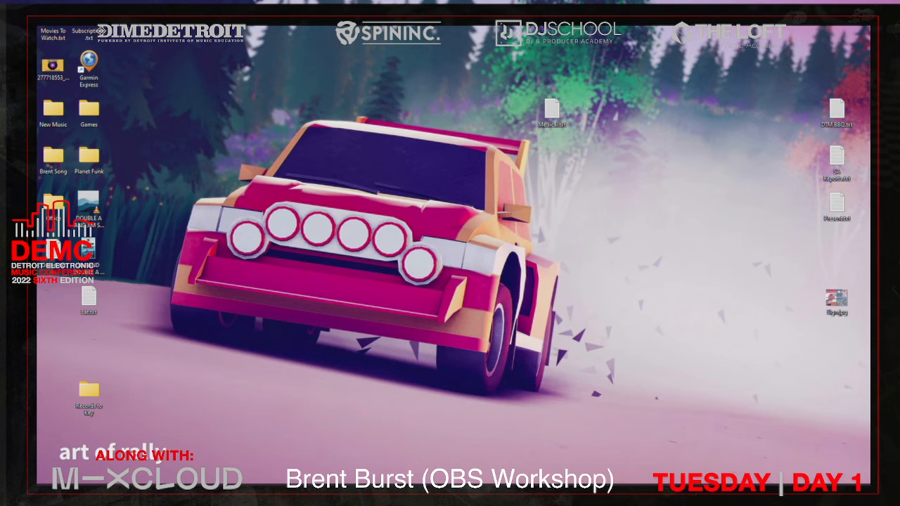
# - Switch to Photoshop Elements, paste the new OBS screenshot and shift it until the whole camera image lies within the canvas
pyautogui.click(699, 494)
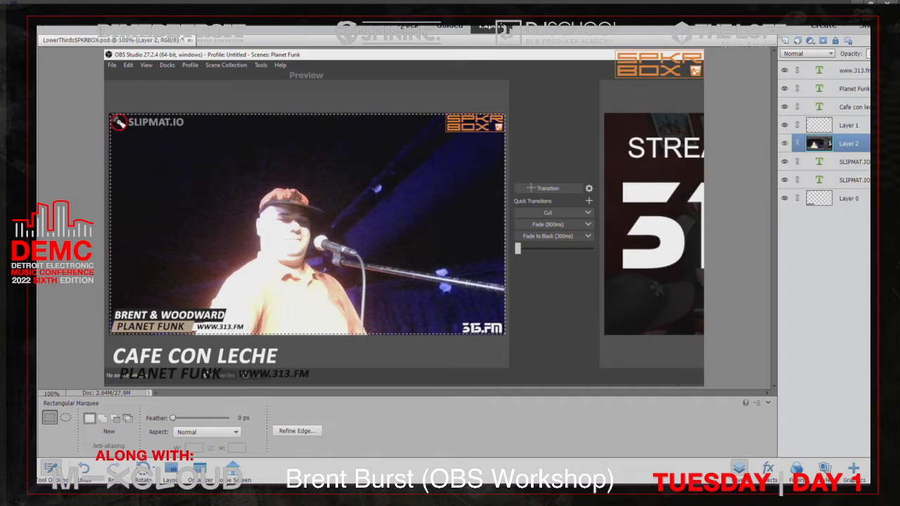
pyautogui.hotkey('ctrl', 'v')
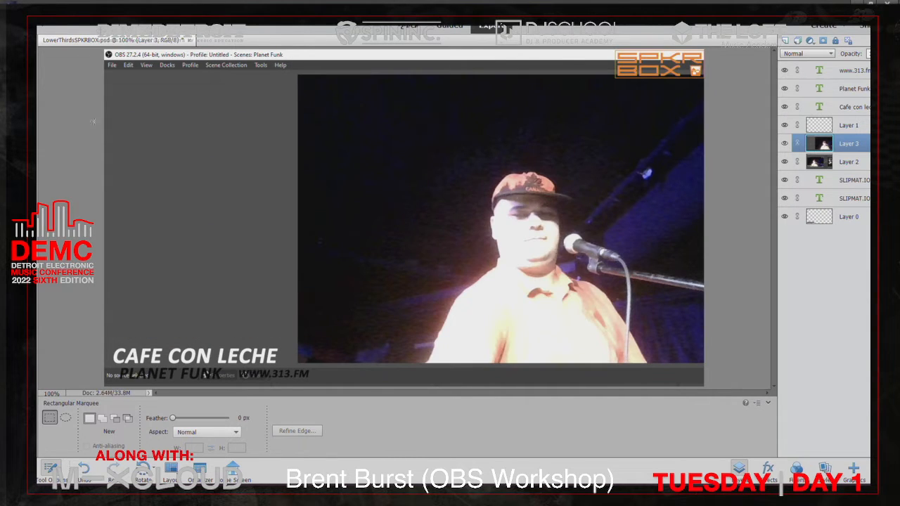
pyautogui.press('v')
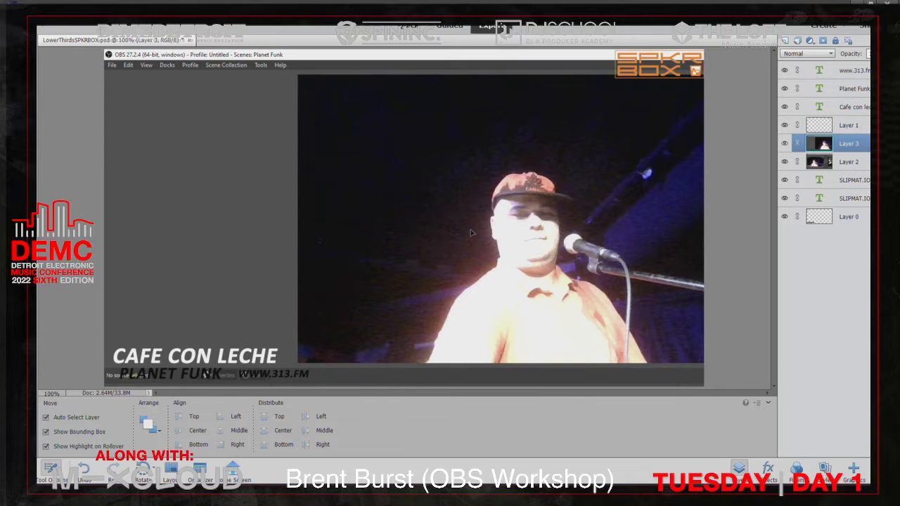
pyautogui.moveTo(472, 233); pyautogui.dragTo(348, 220)
# - Select the camera image with the Rectangular Marquee and cut it out of the pasted screenshot layer
pyautogui.press('m')
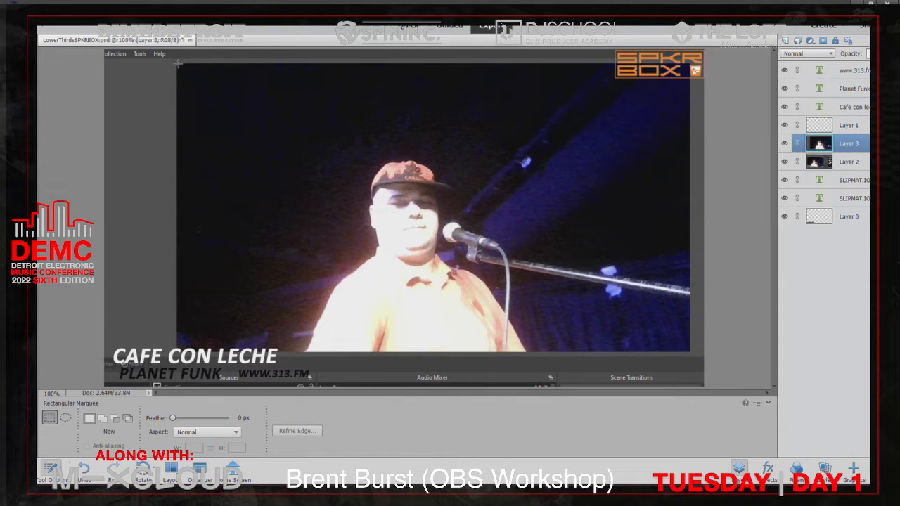
pyautogui.moveTo(178, 64); pyautogui.dragTo(692, 354)
pyautogui.moveTo(688, 353); pyautogui.dragTo(688, 353)
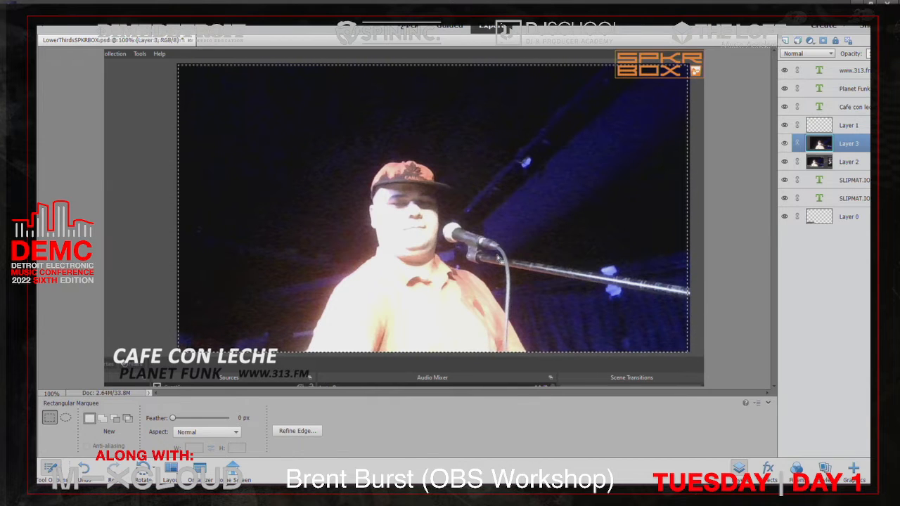
pyautogui.hotkey('ctrl', 'x')
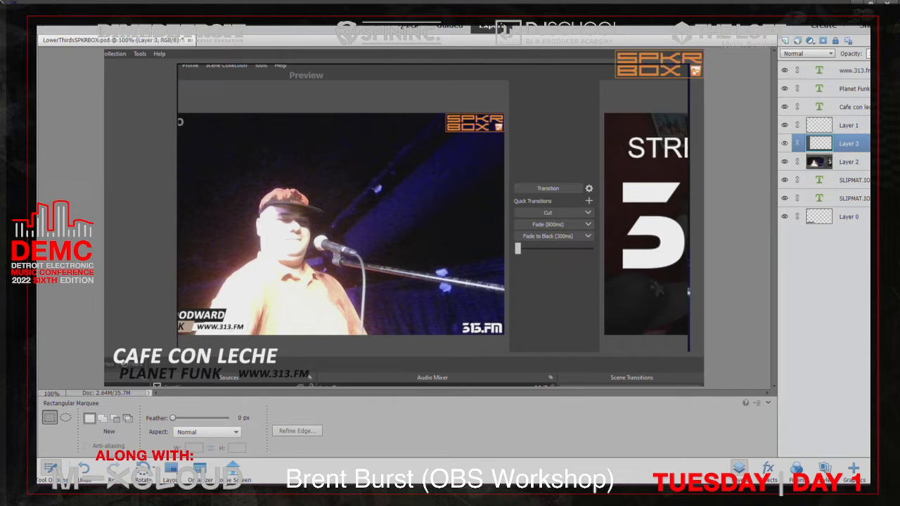
# - Try to open LowerThirdsSPKRBOX.psd again from the Lower Thirds folder inside Planet Funk
pyautogui.click(40, 4)
pyautogui.moveTo(27, 5)
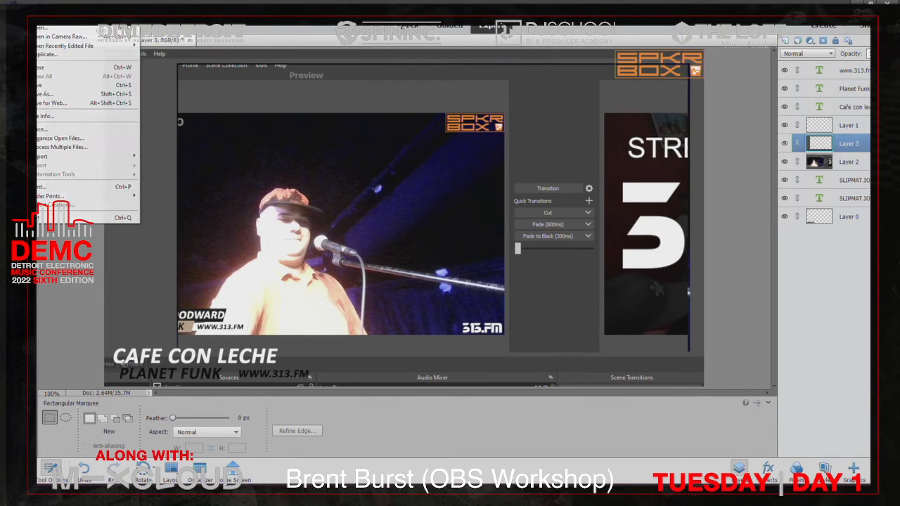
pyautogui.click(50, 33)
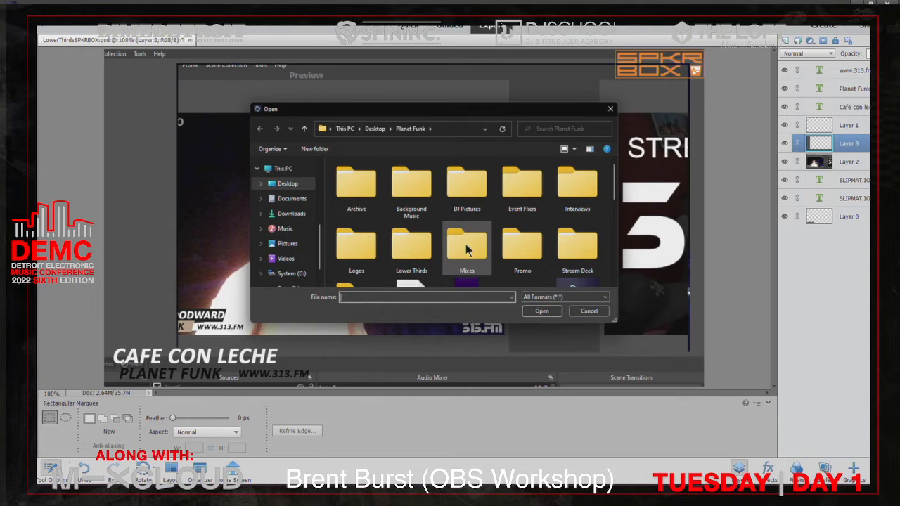
pyautogui.scroll(-5, 466, 250)
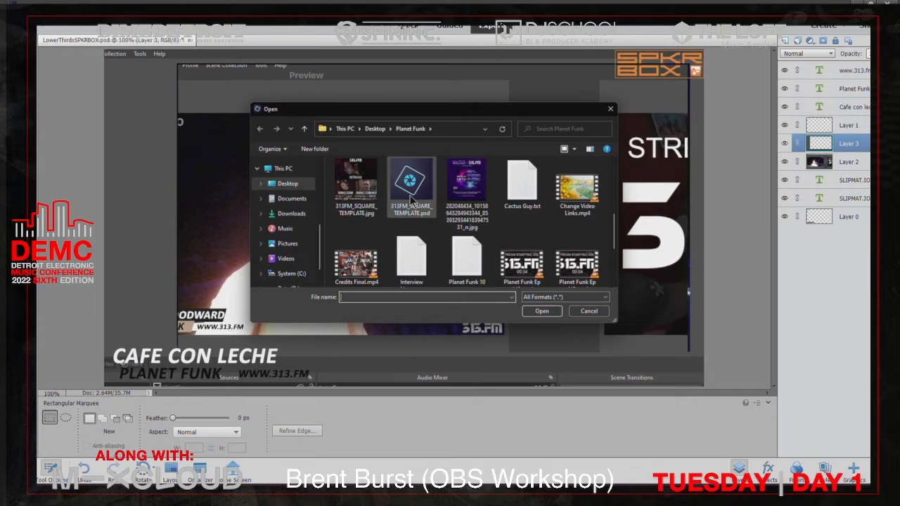
pyautogui.scroll(1, 412, 204)
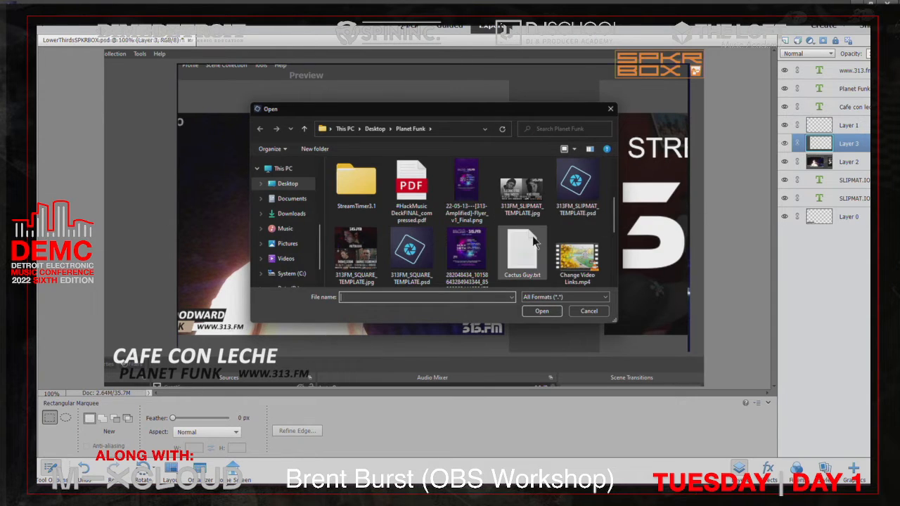
pyautogui.scroll(3, 528, 211)
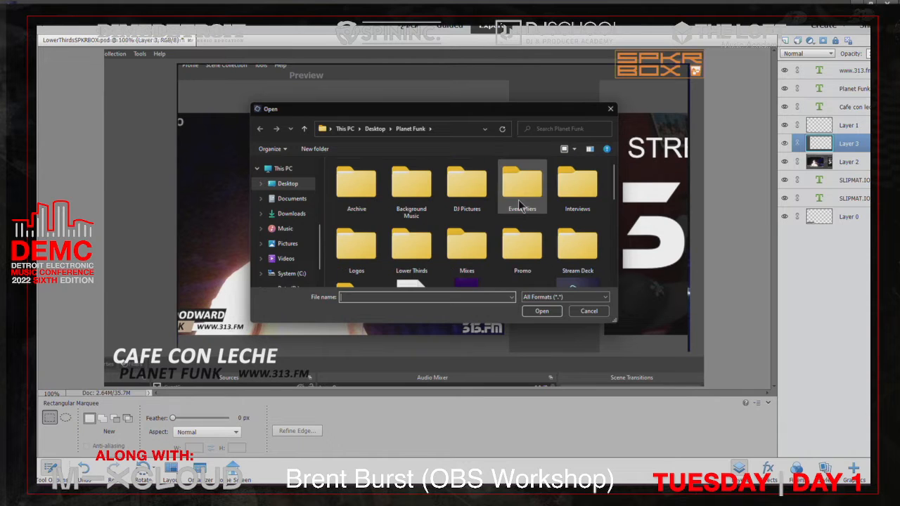
pyautogui.doubleClick(416, 265)
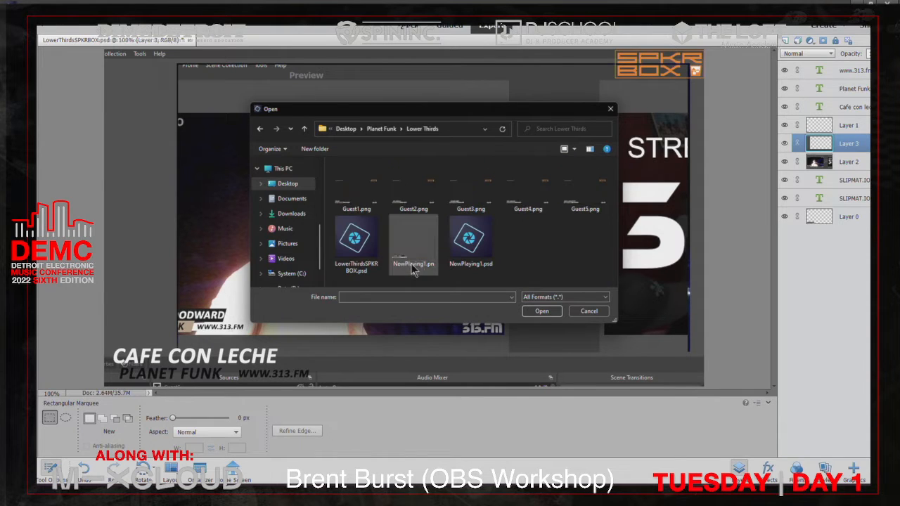
pyautogui.doubleClick(366, 246)
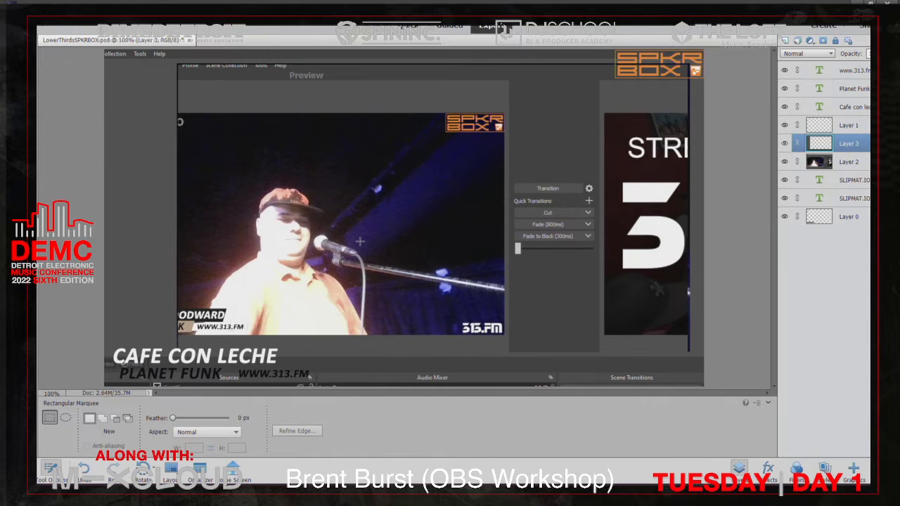
# - Close the cluttered document without saving and reopen LowerThirdsSPKRBOX.psd from the Lower Thirds folder
pyautogui.click(191, 41)
pyautogui.click(454, 193)
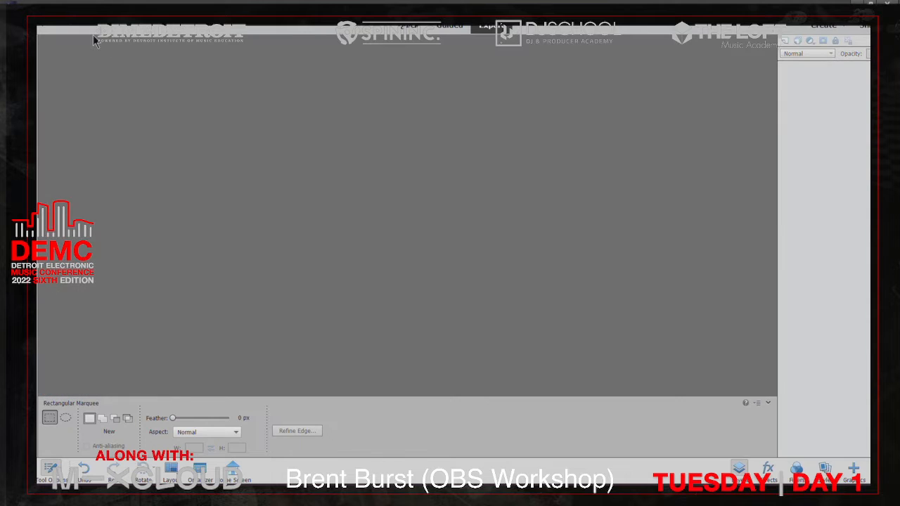
pyautogui.click(41, 27)
pyautogui.click(43, 34)
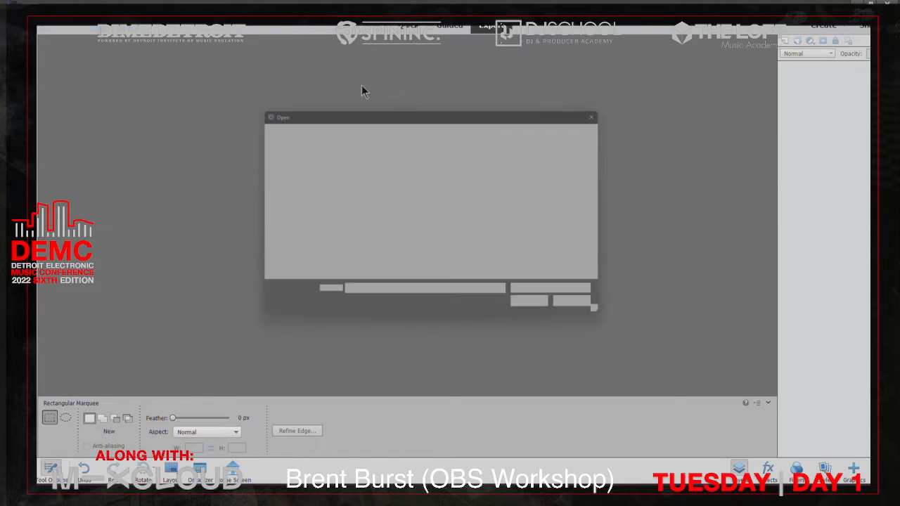
pyautogui.doubleClick(350, 259)
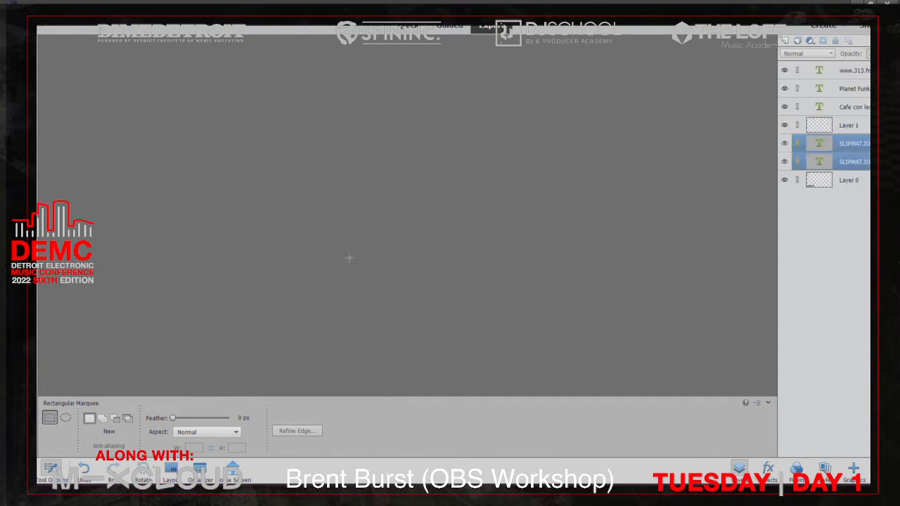
# - Paste the cut camera image and scale it proportionally from opposite corners to fill the whole canvas, applying the transformation
pyautogui.hotkey('ctrl', 'v')
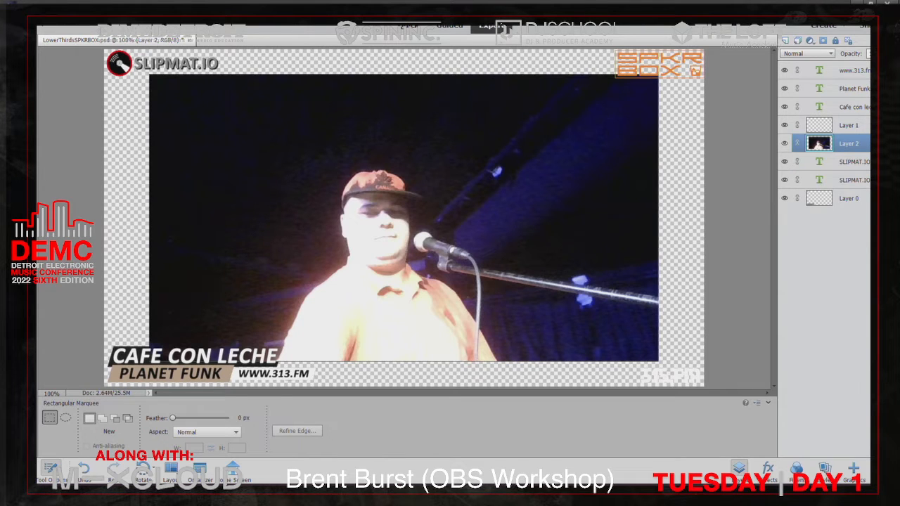
pyautogui.press('v')
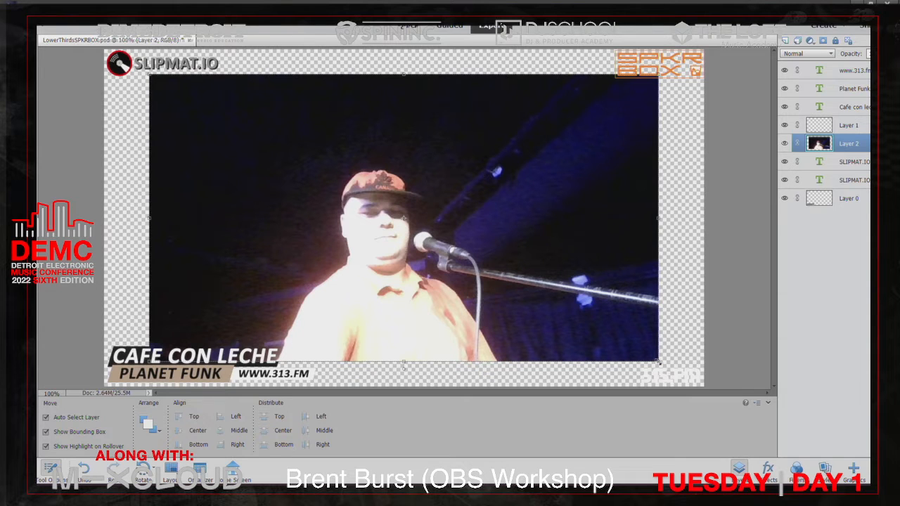
pyautogui.moveTo(658, 361); pyautogui.dragTo(702, 388)
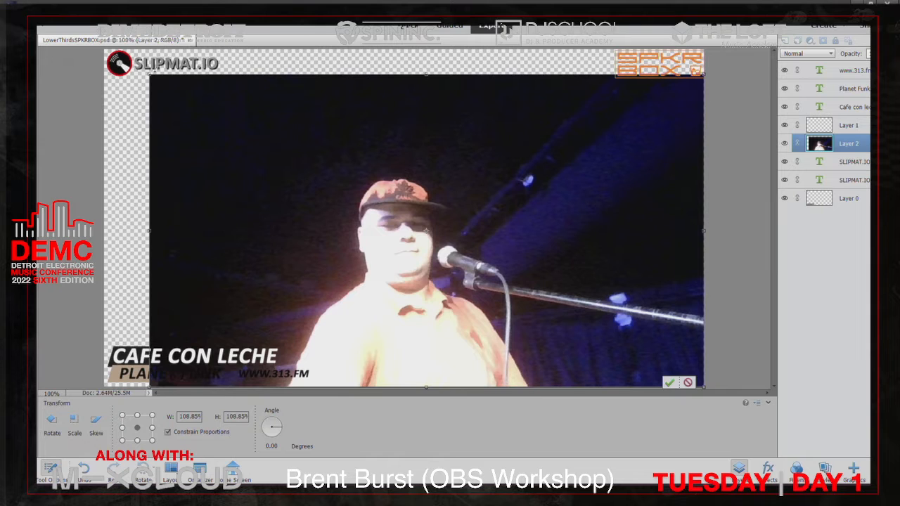
pyautogui.moveTo(149, 75); pyautogui.dragTo(103, 47)
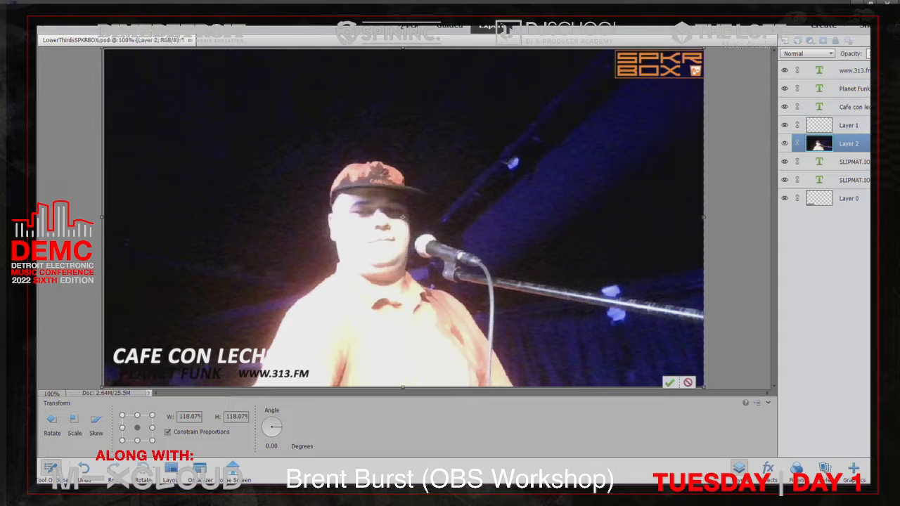
pyautogui.click(21, 70)
pyautogui.click(434, 187)
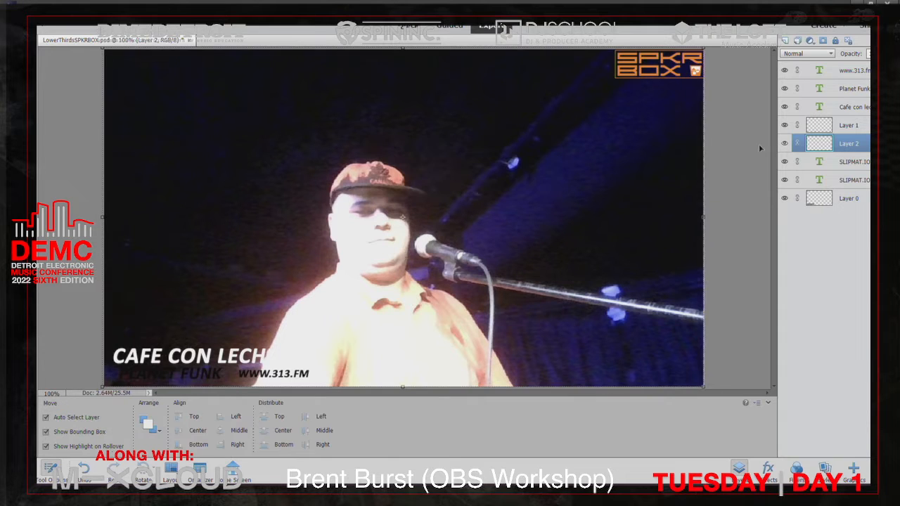
# - Move the camera image layer beneath Layer 0, to the end of the layer stack
pyautogui.moveTo(837, 144); pyautogui.dragTo(849, 206)
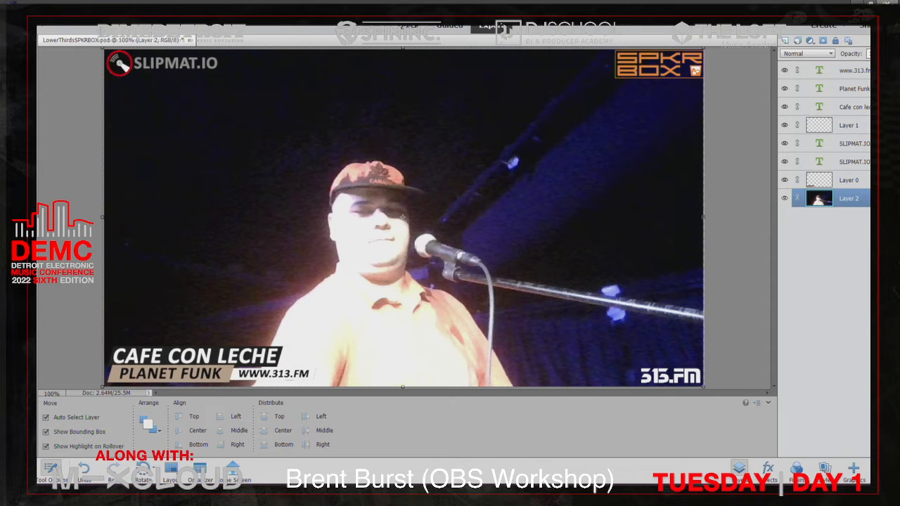
# - Quit Photoshop Elements without saving LowerThirdsSPKRBOX.psd, and show the Guest5 overlay in the OBS Studio scene
pyautogui.click(887, 2)
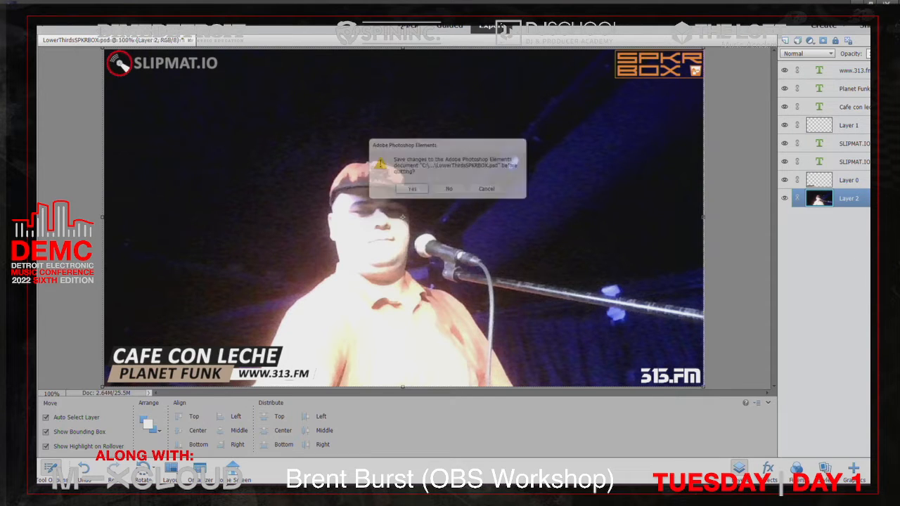
pyautogui.click(451, 192)
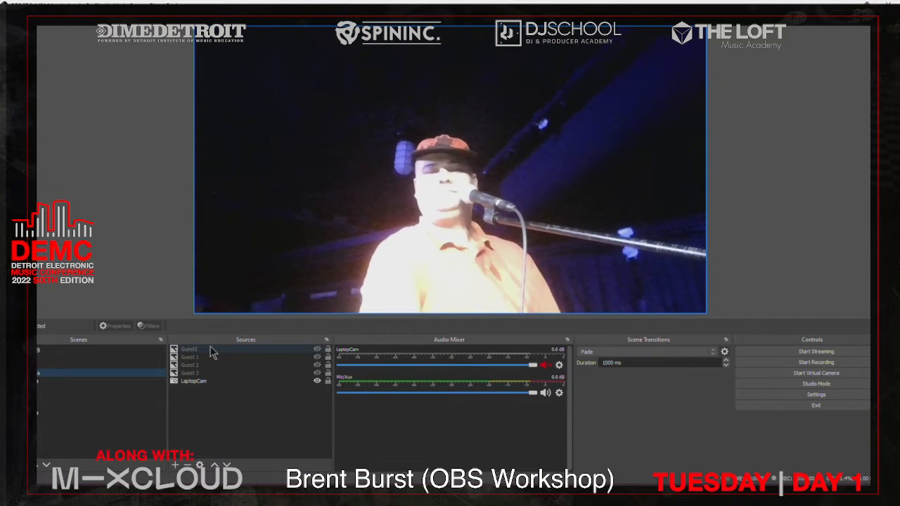
pyautogui.click(318, 349)
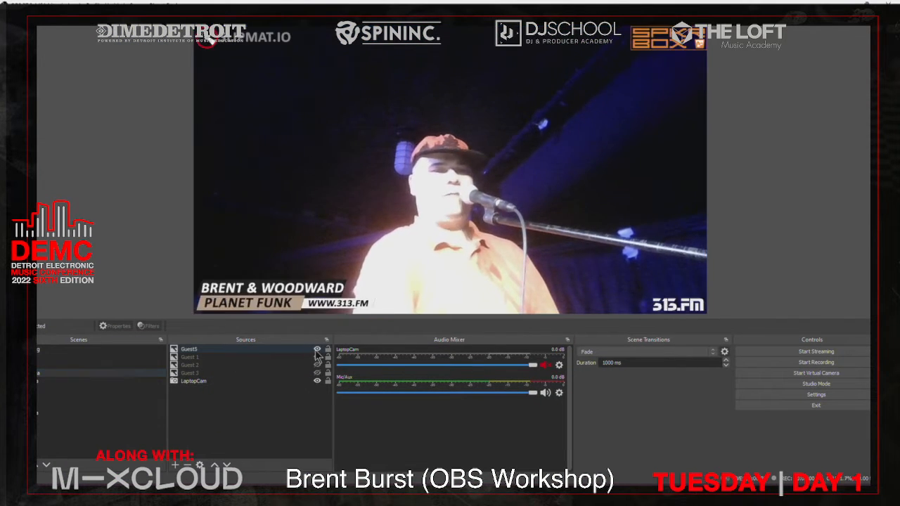
# - Turn on Studio Mode in OBS Studio, and bring up the workshop notes on studio mode before putting them away
pyautogui.click(829, 383)
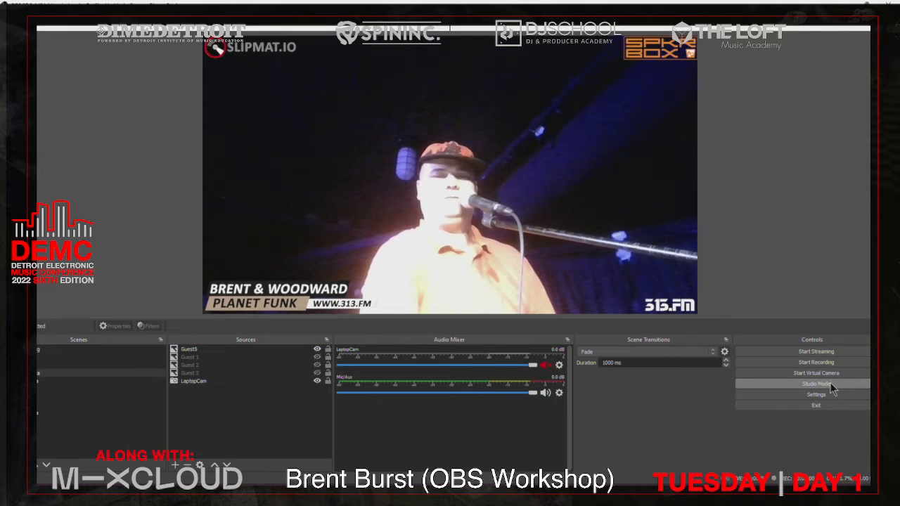
pyautogui.click(443, 496)
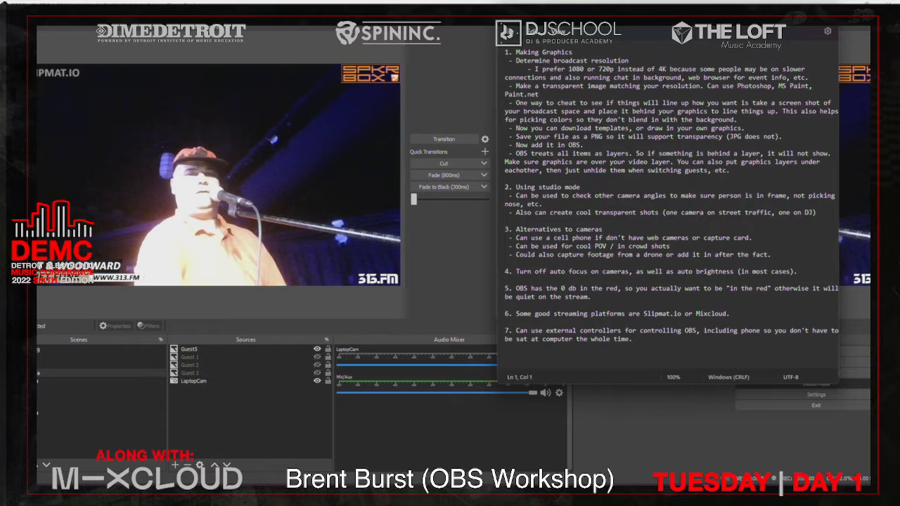
pyautogui.moveTo(673, 26); pyautogui.dragTo(596, 66)
pyautogui.click(708, 54)
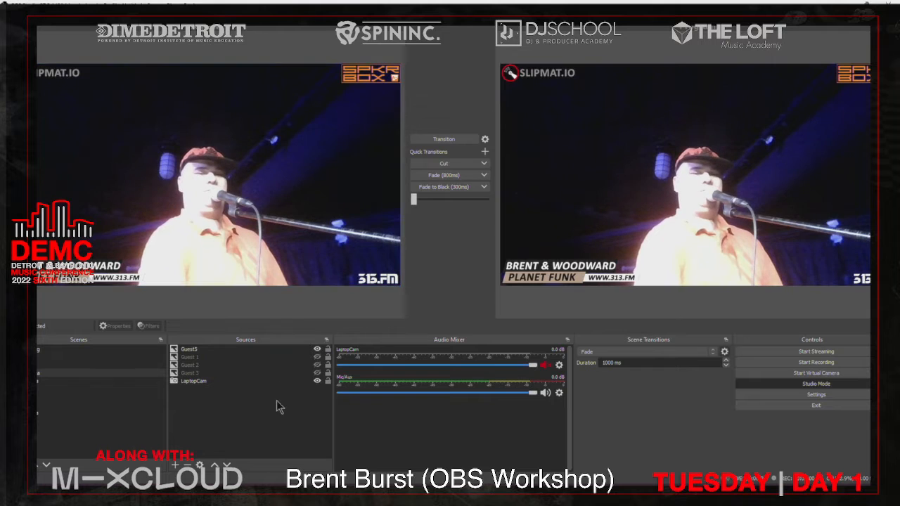
# - Load the intro video scene into the preview and transition it to the program output
pyautogui.click(211, 349)
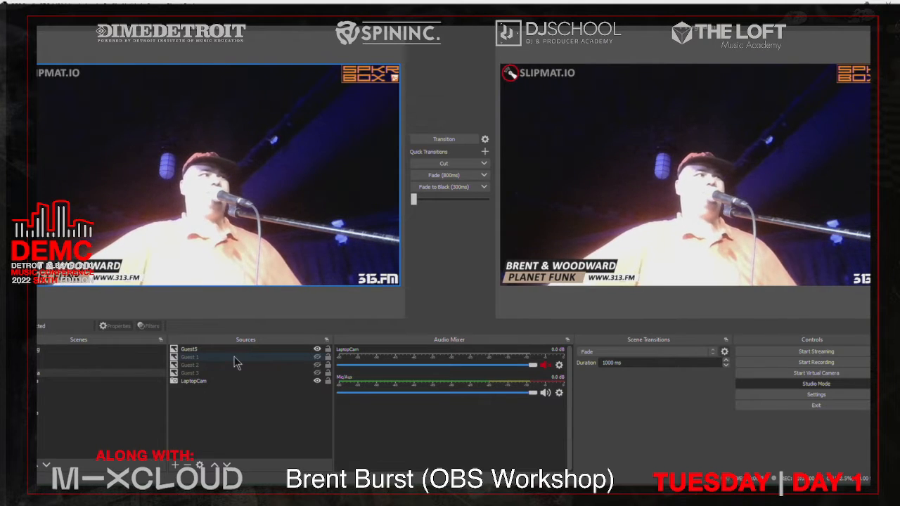
pyautogui.click(51, 357)
pyautogui.click(427, 142)
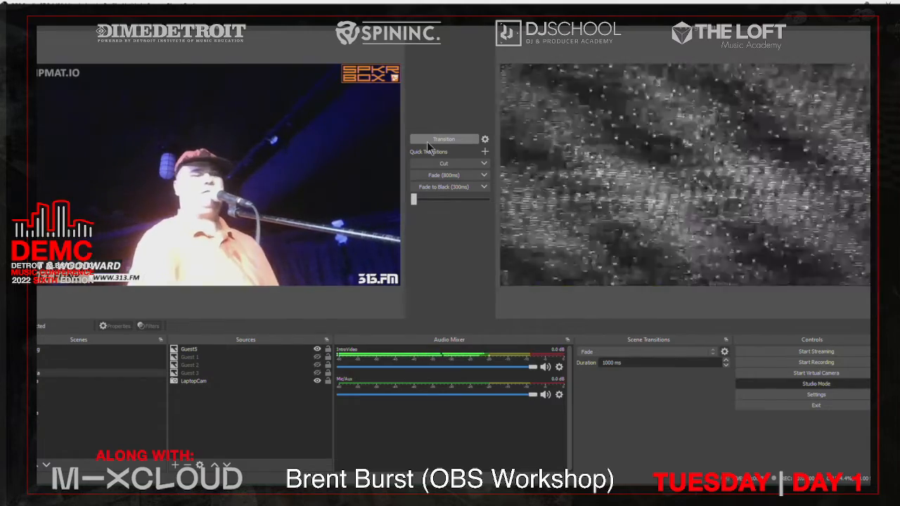
# - Preview the ShowGraphic 2 scene, and transition the Stream Starting Soon scene to the program output
pyautogui.click(50, 365)
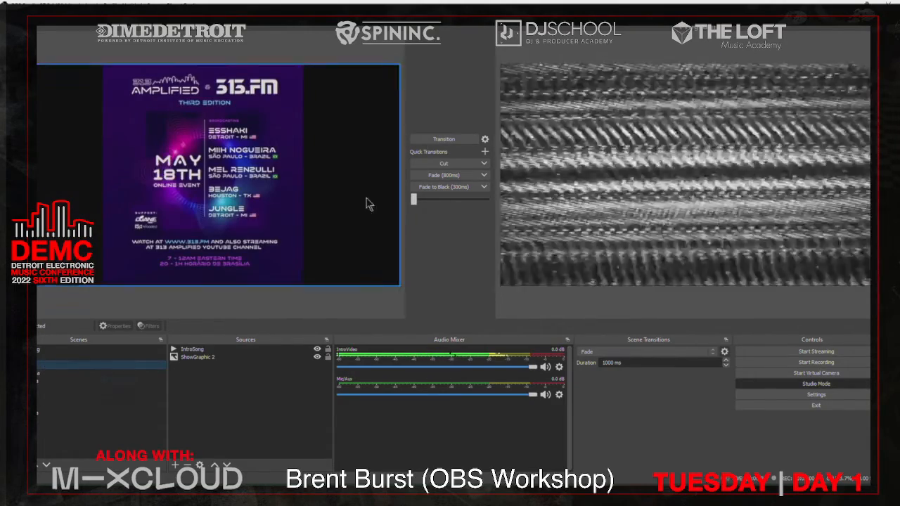
pyautogui.click(54, 381)
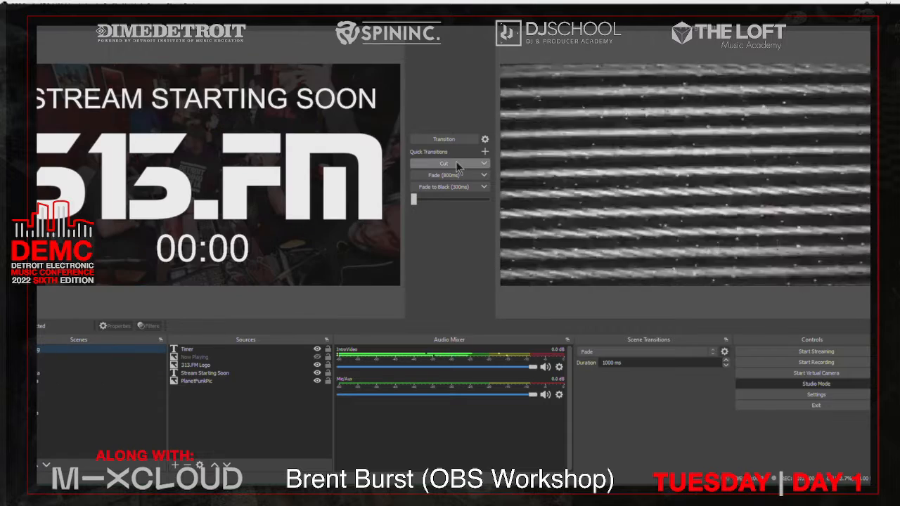
pyautogui.click(445, 140)
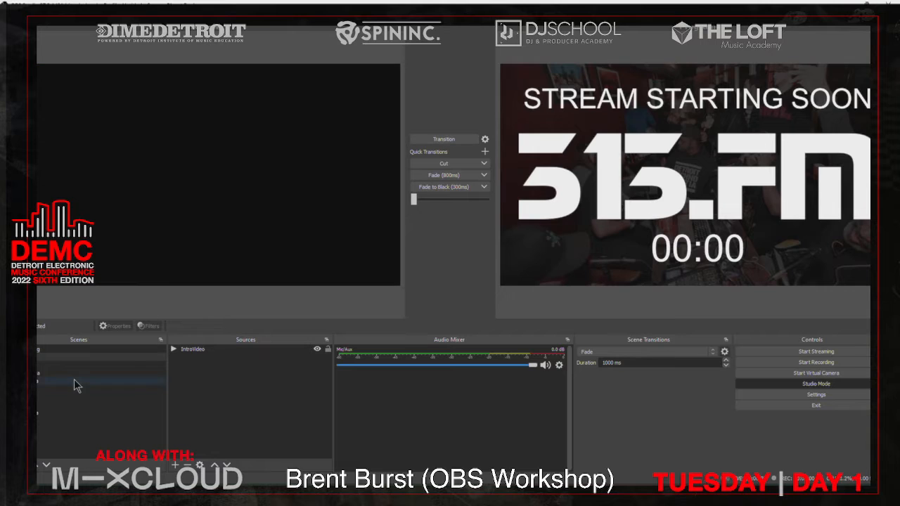
# - Look through the other scenes in the preview, including the DroidCam OBS and Window Capture scenes
pyautogui.click(52, 373)
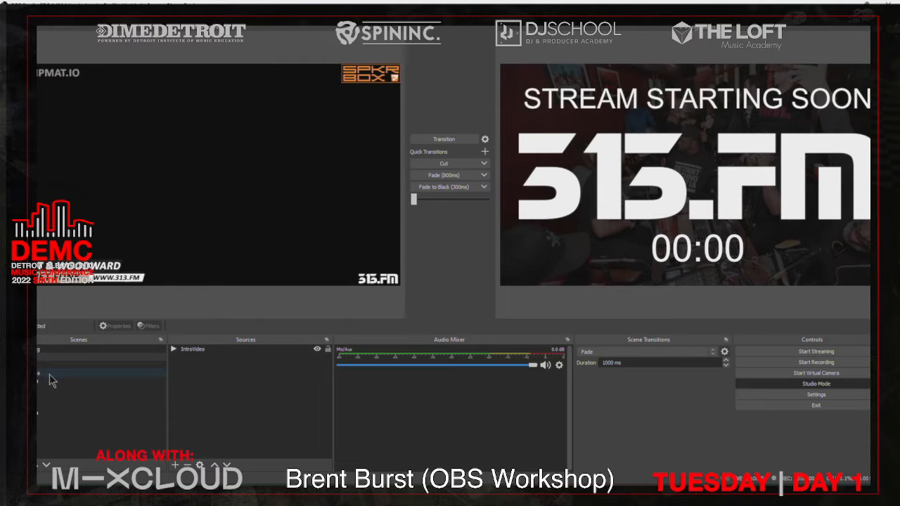
pyautogui.click(50, 390)
pyautogui.click(49, 414)
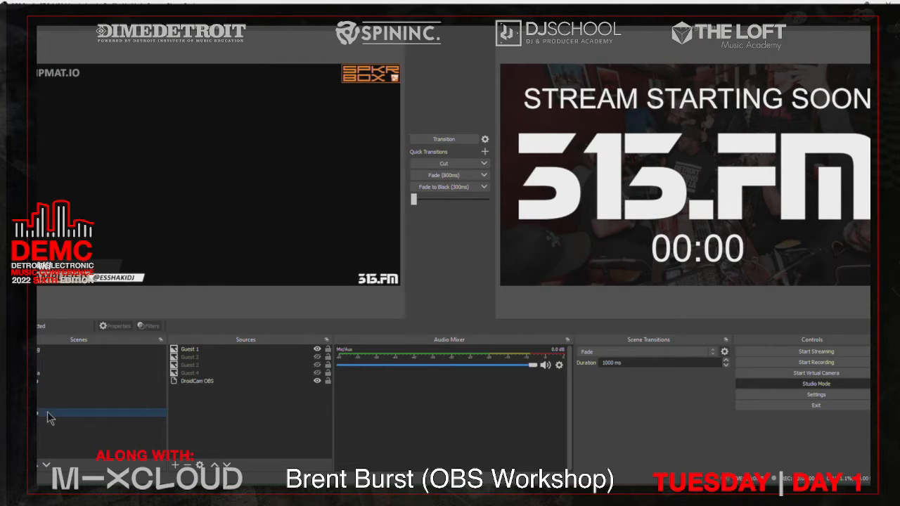
pyautogui.click(49, 422)
# - Return the preview to the LaptopCam scene, dismissing the scene options without choosing any
pyautogui.press('Up')
pyautogui.press('Up')
pyautogui.press('Up')
pyautogui.press('Up')
pyautogui.press('Up')
pyautogui.press('Up')
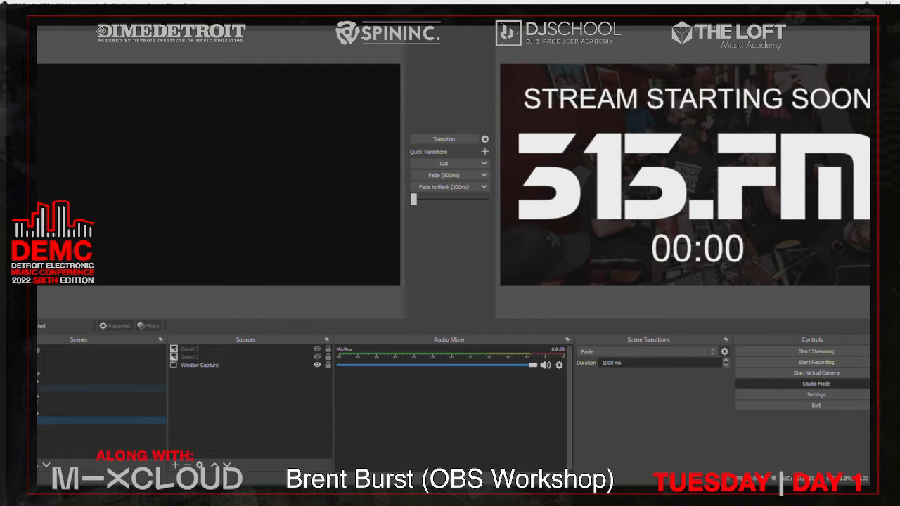
pyautogui.rightClick(38, 375)
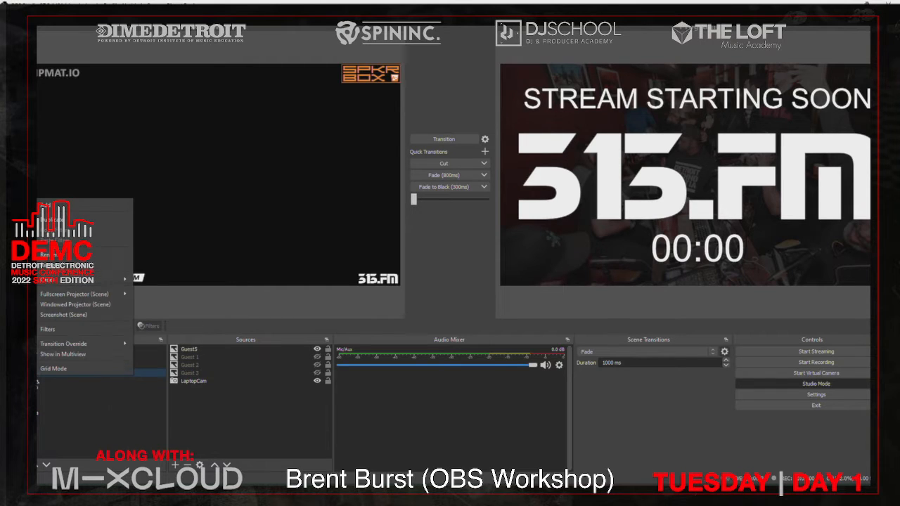
pyautogui.click(275, 396)
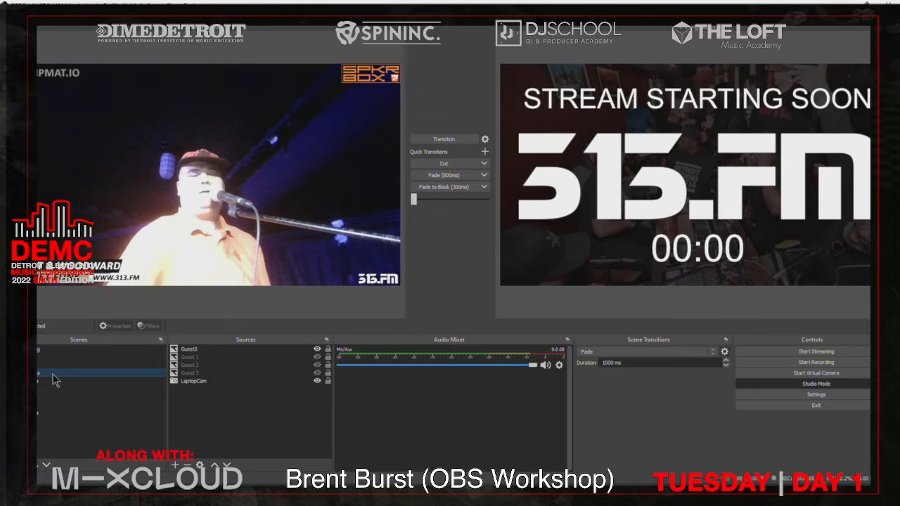
# - Hide the Guest5 overlay, and switch the LaptopCam source off and back on
pyautogui.click(253, 349)
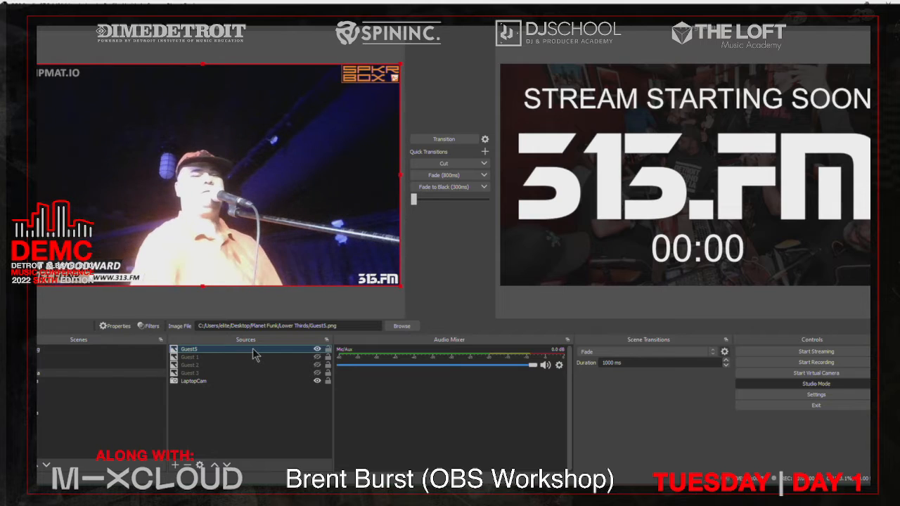
pyautogui.click(253, 381)
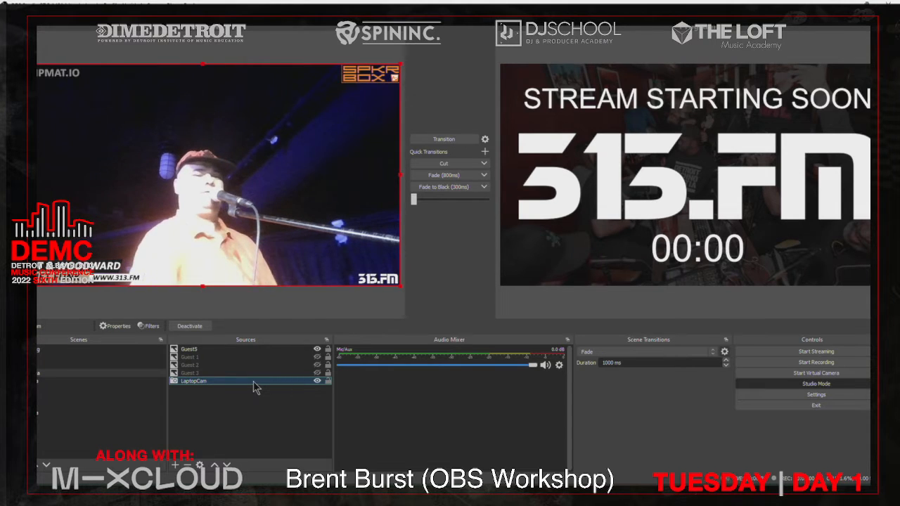
pyautogui.click(317, 350)
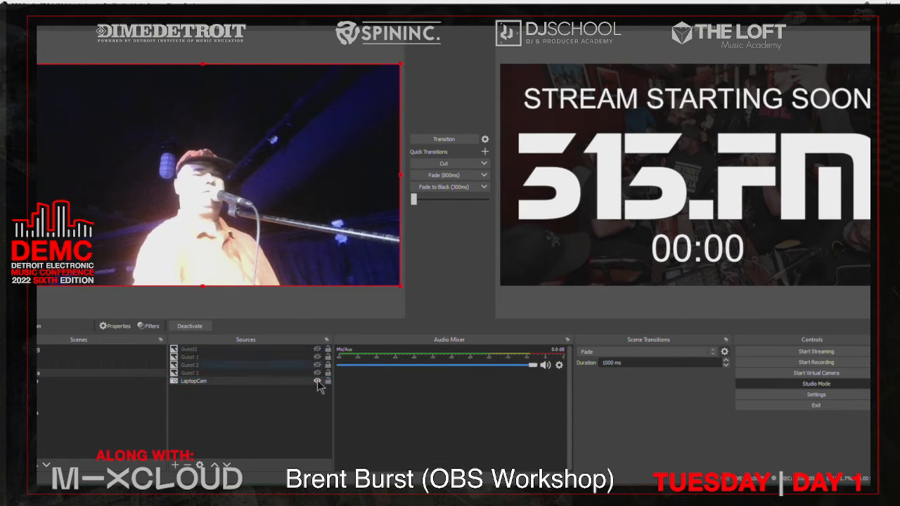
pyautogui.click(318, 381)
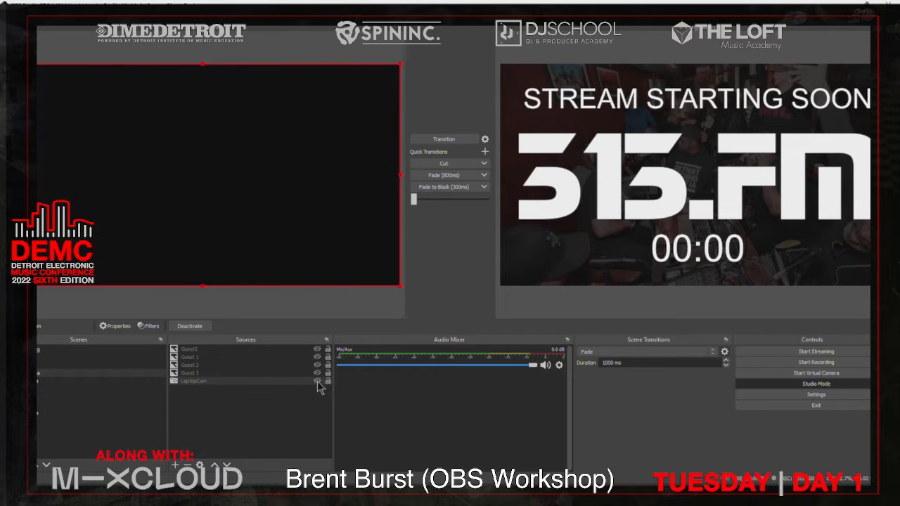
pyautogui.click(317, 382)
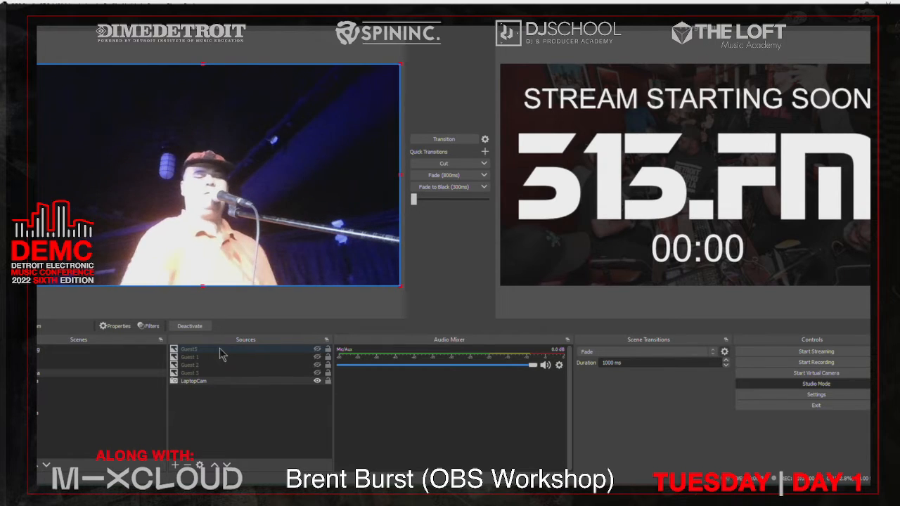
# - Show the Guest 1, Guest5, Guest 2 and Guest 3 overlays together above the LaptopCam source
pyautogui.click(221, 350)
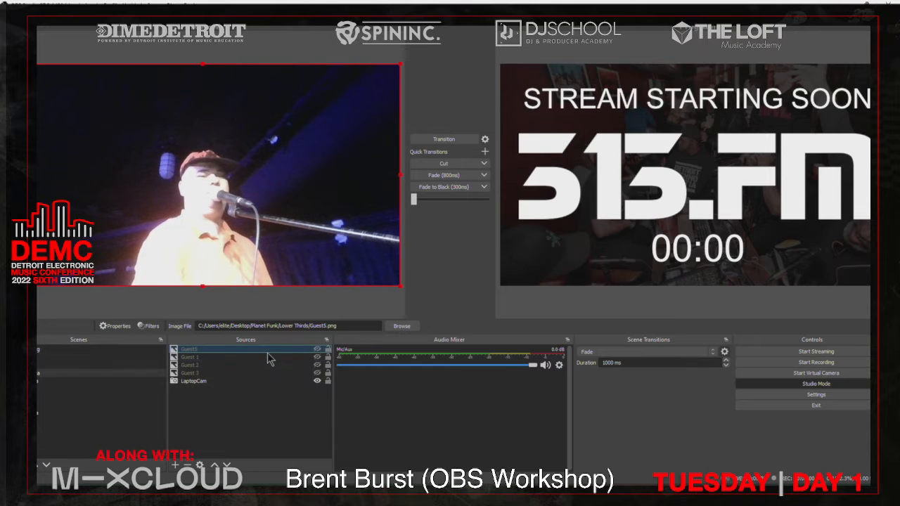
pyautogui.click(317, 357)
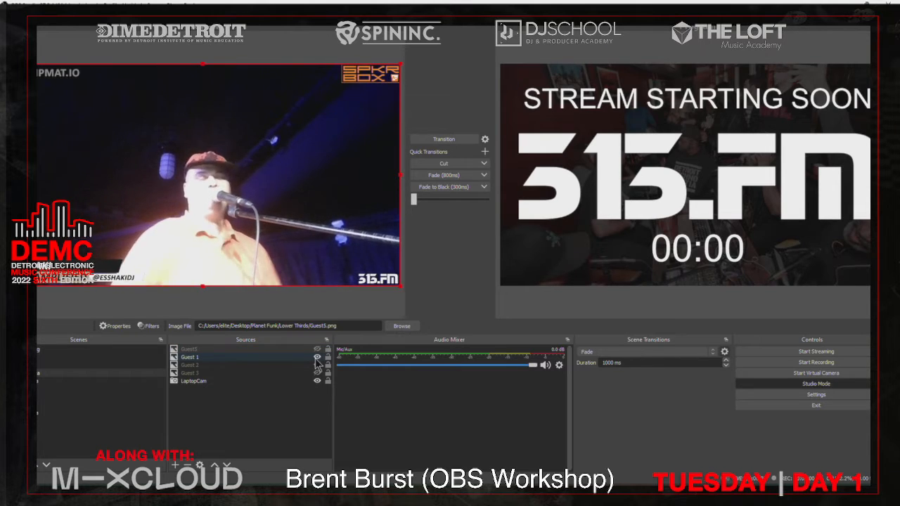
pyautogui.click(317, 349)
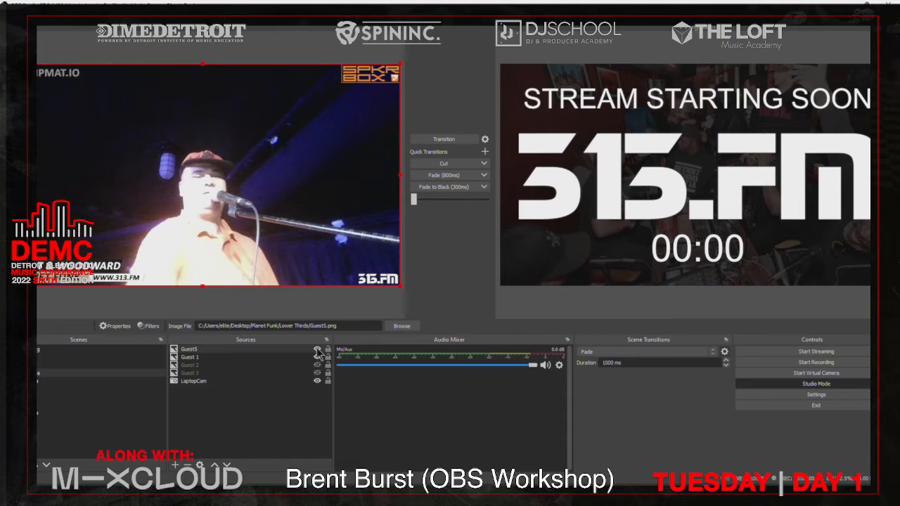
pyautogui.click(317, 364)
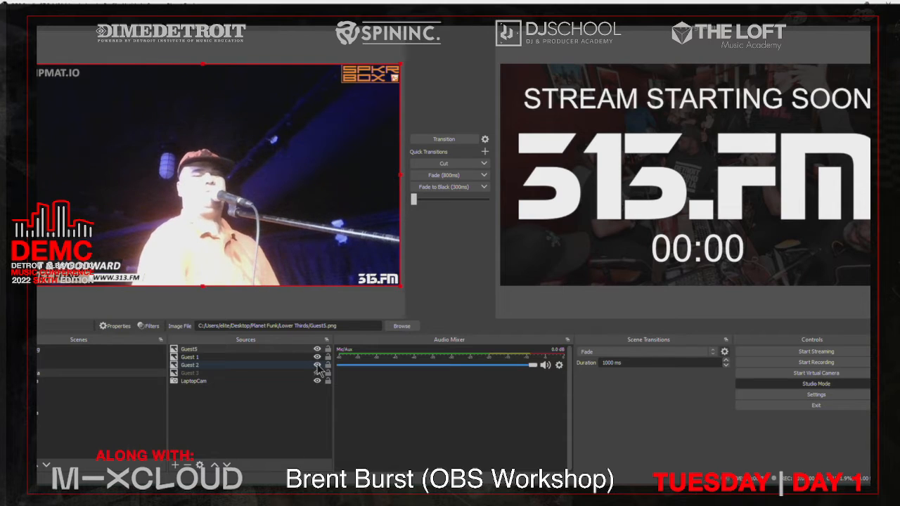
pyautogui.click(317, 368)
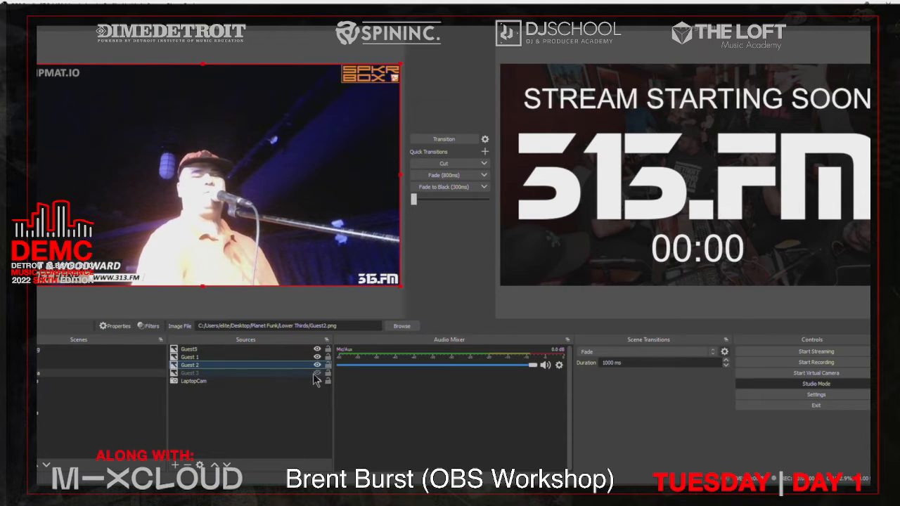
pyautogui.click(317, 372)
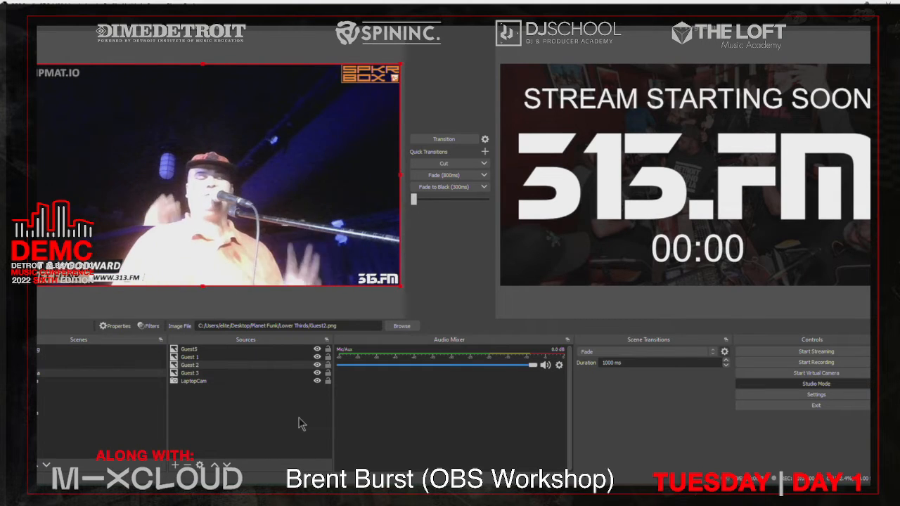
# - Transition the LaptopCam scene to the program output, and reload it in the preview after a look at the AboveCam scene
pyautogui.click(263, 351)
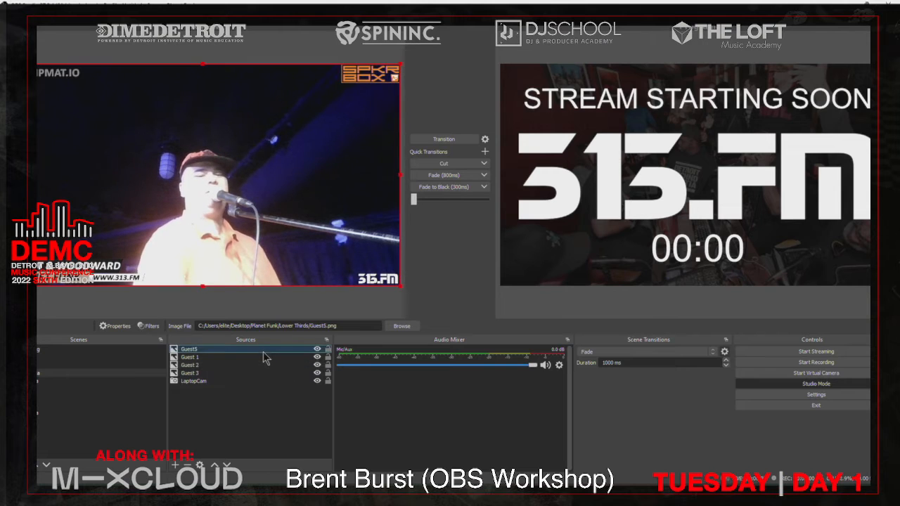
pyautogui.click(468, 139)
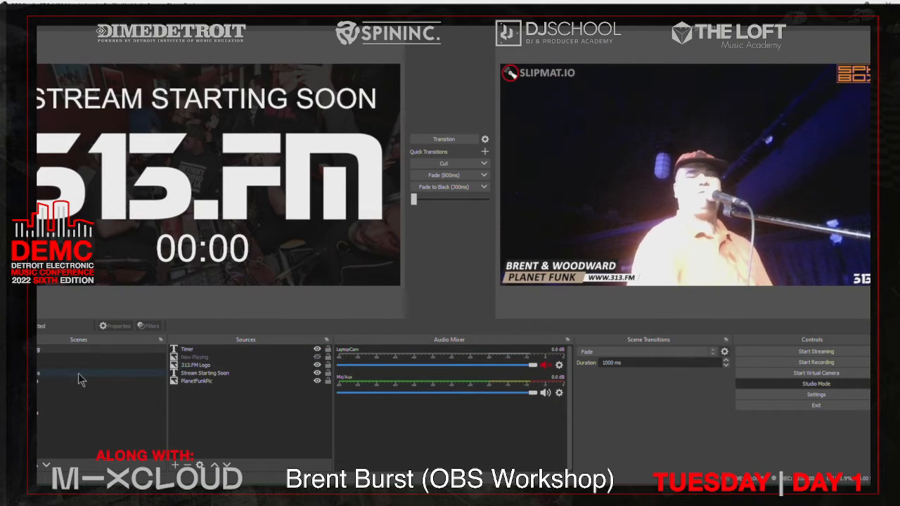
pyautogui.click(40, 405)
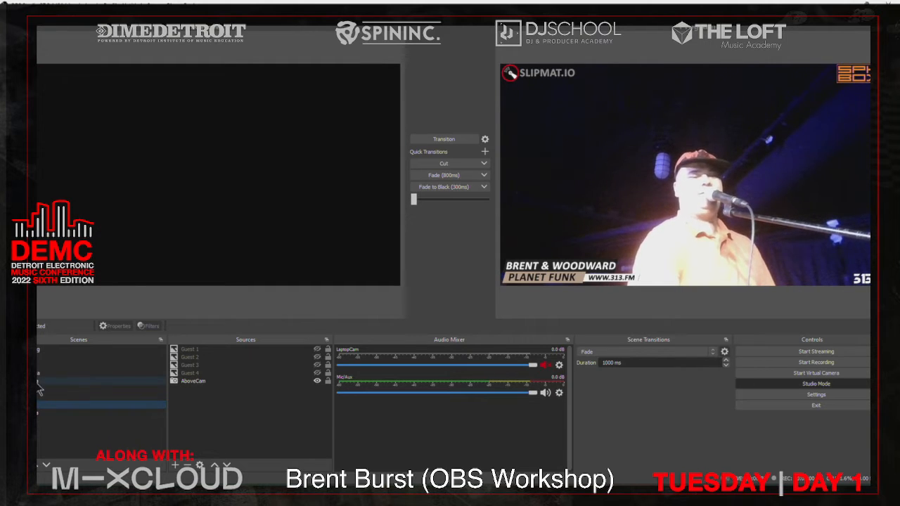
pyautogui.click(40, 373)
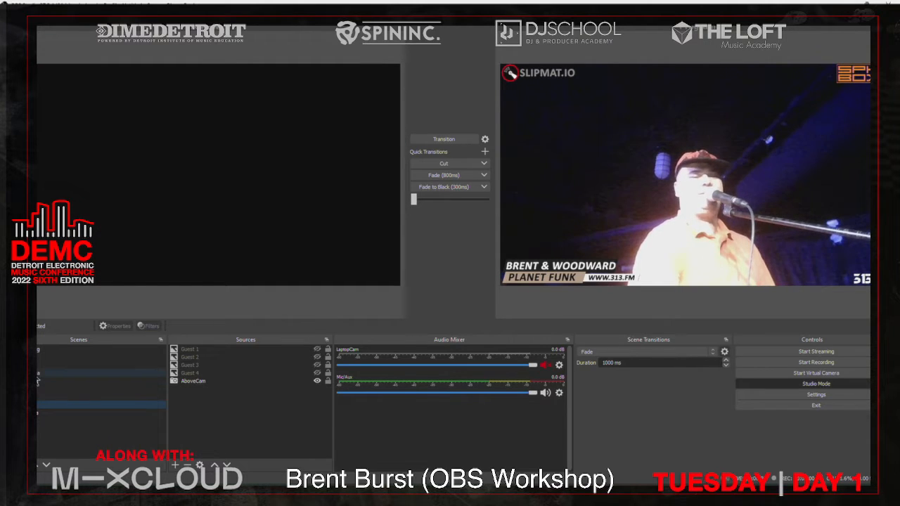
# - Hide the Guest5 overlay in the preview to uncover Guest 1, and transition the change to the program output
pyautogui.click(317, 349)
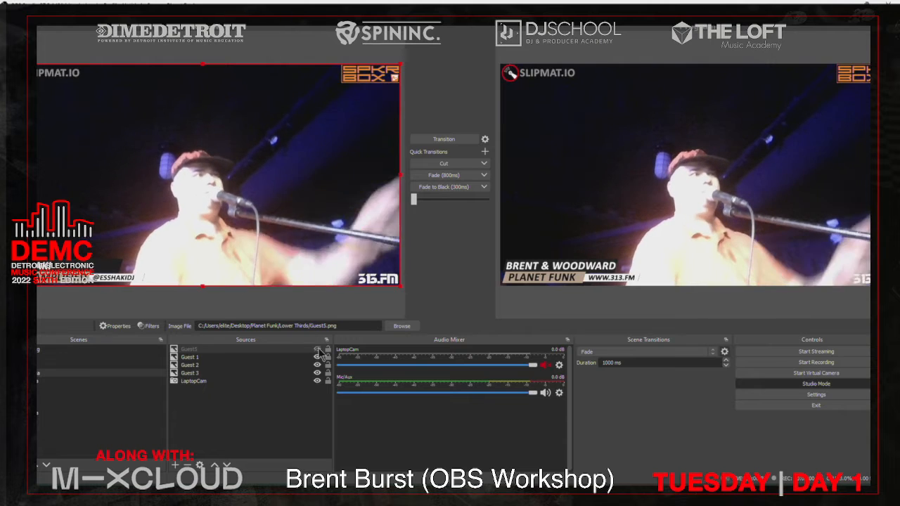
pyautogui.click(317, 350)
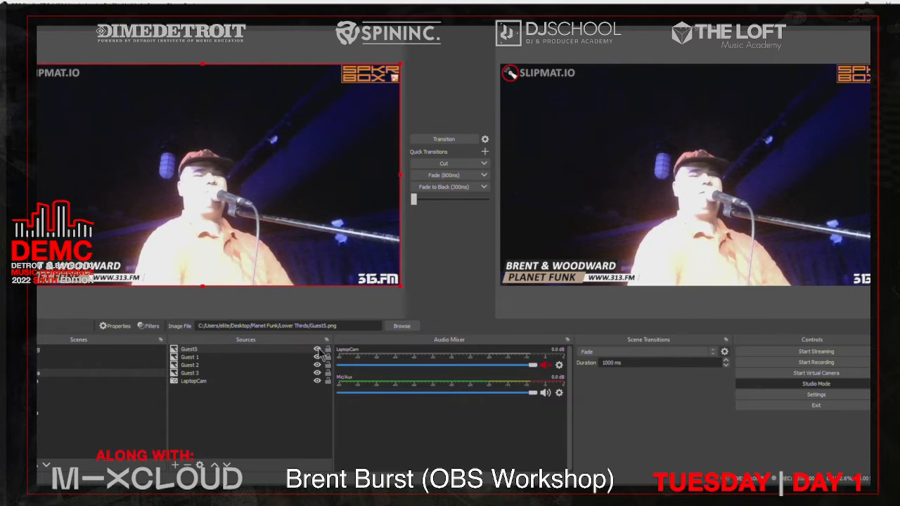
pyautogui.click(317, 350)
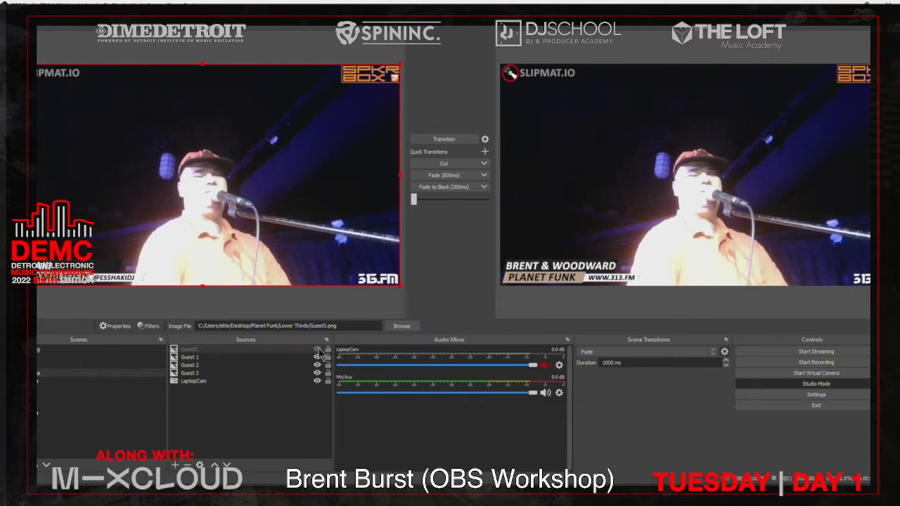
pyautogui.click(447, 145)
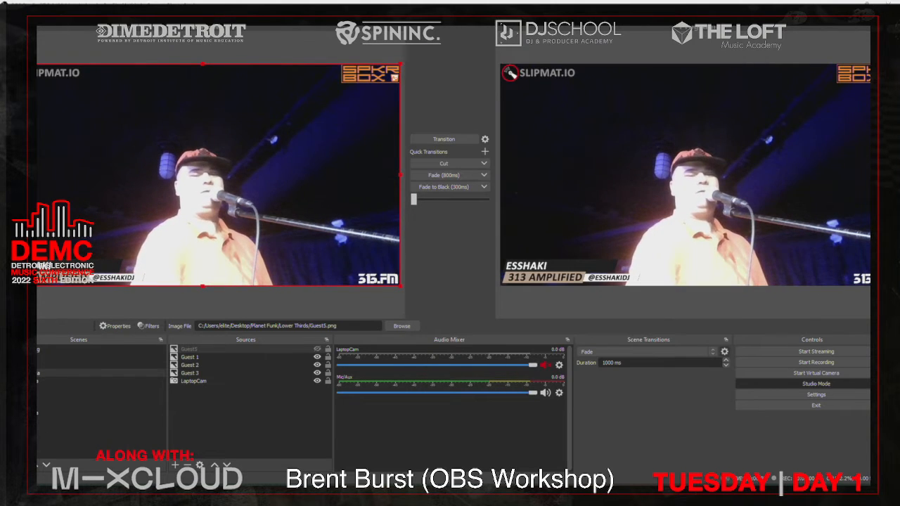
pyautogui.hotkey('alt', 'Tab')
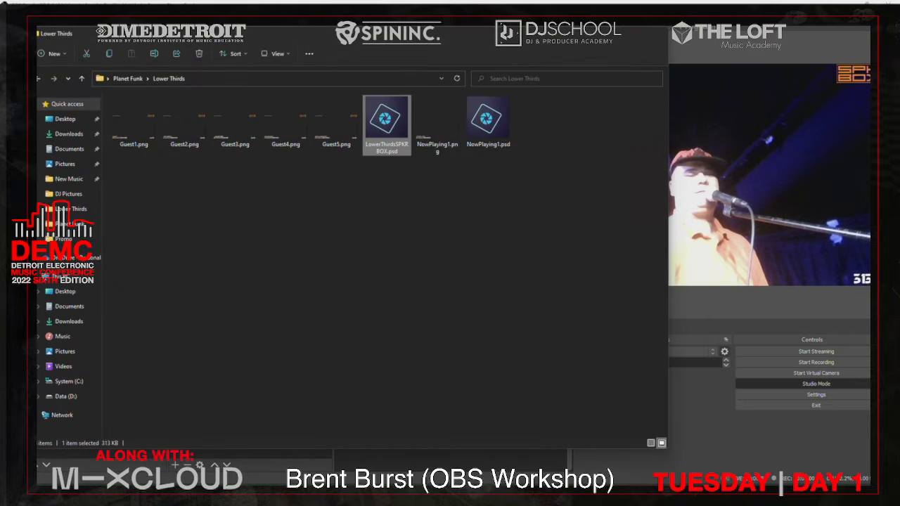
pyautogui.hotkey('alt', 'Tab')
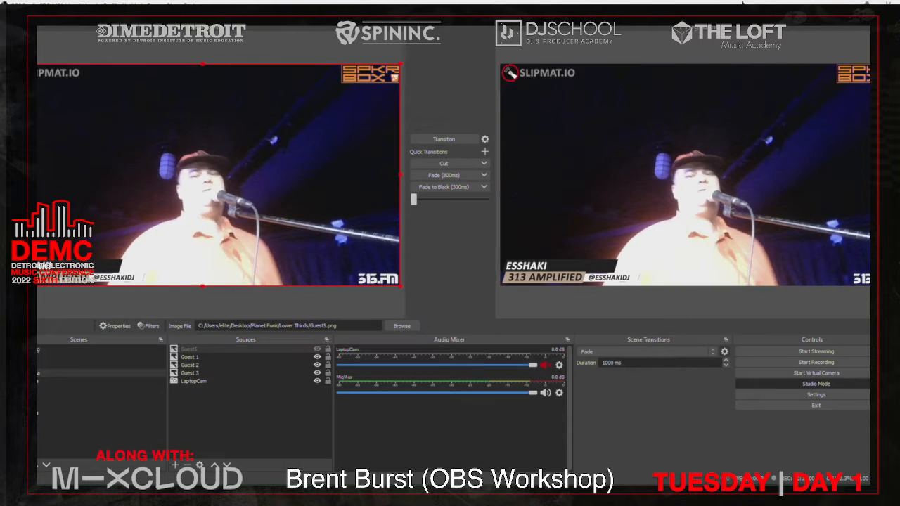